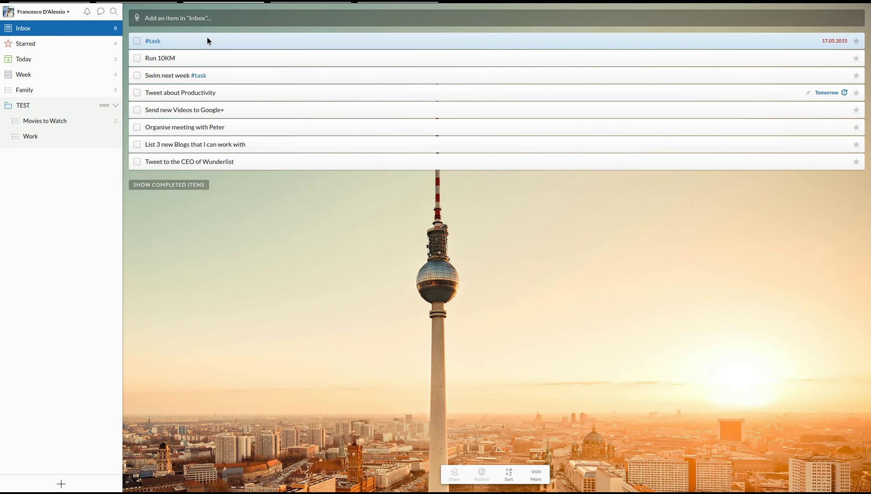
Step: Add 'Tweet to Bob' to the Inbox as its ninth task
left_click(206, 18)
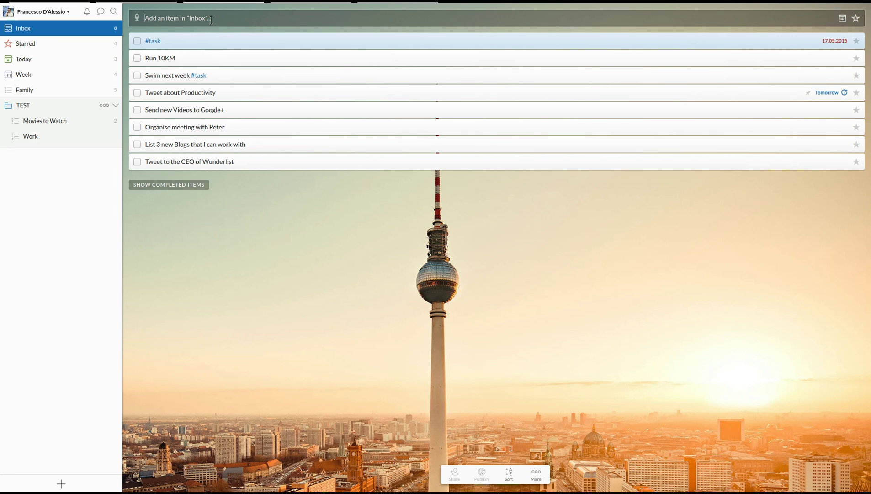
type("Tweet to Bob")
key("Return")
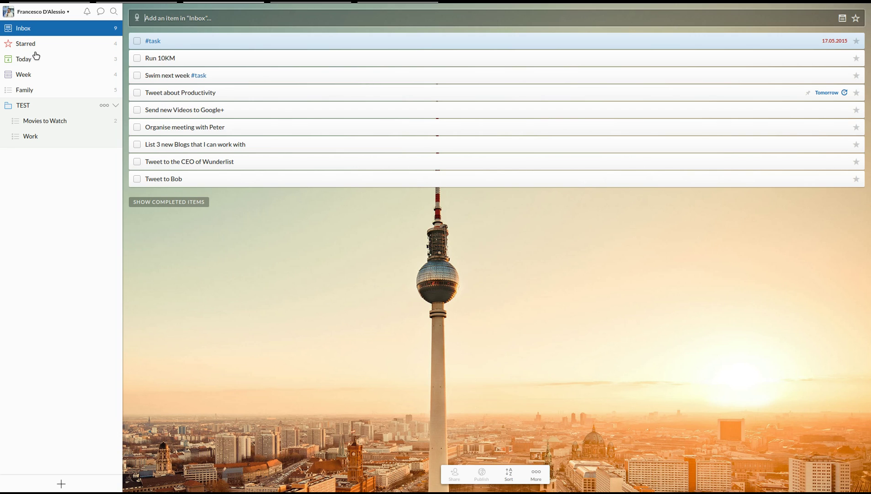
Step: Review the Starred list, then show Today's three tasks: #task, Text Grandma and Mad Max
left_click(26, 44)
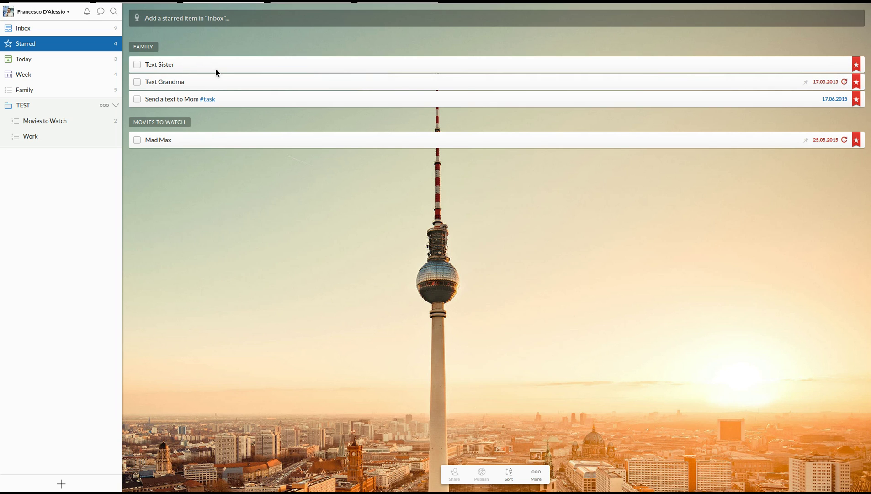
left_click(52, 59)
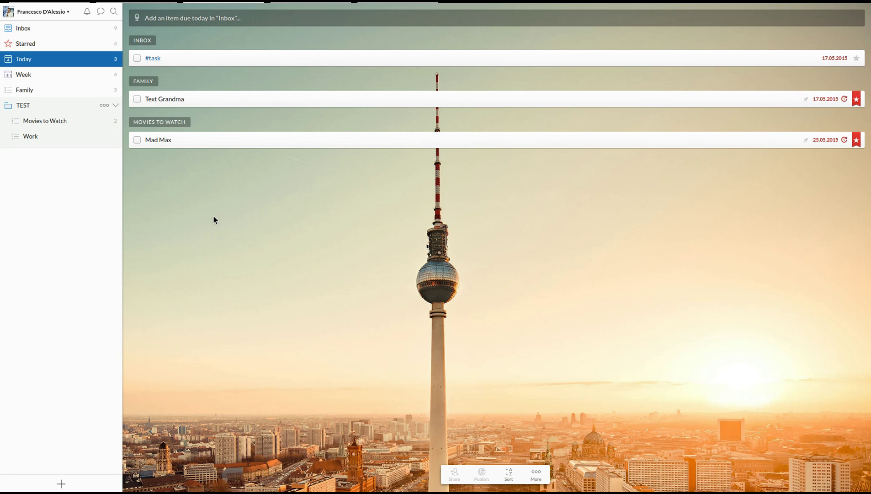
Step: Check the Week view, then open the Family list with its five tasks
left_click(36, 75)
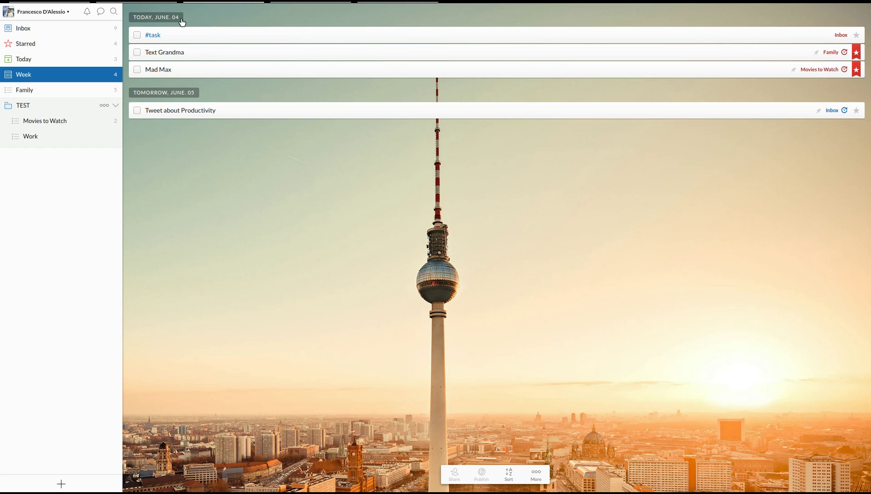
left_click(72, 95)
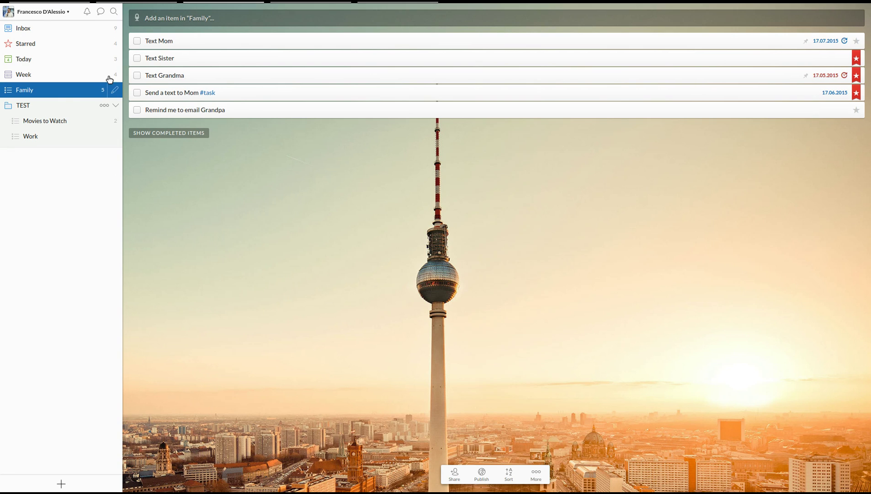
Step: Expand the TEST folder and open Movies to Watch, showing Mad Max and Jurassic World
left_click(50, 108)
left_click(13, 108)
left_click(55, 112)
left_click(34, 120)
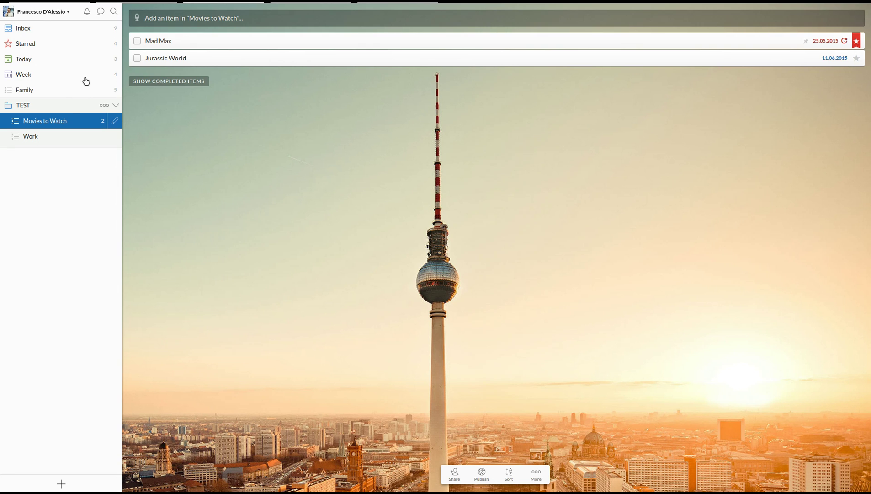
Step: Rename the TEST folder to PERSONAL and drag the Family list into it
left_click(26, 106)
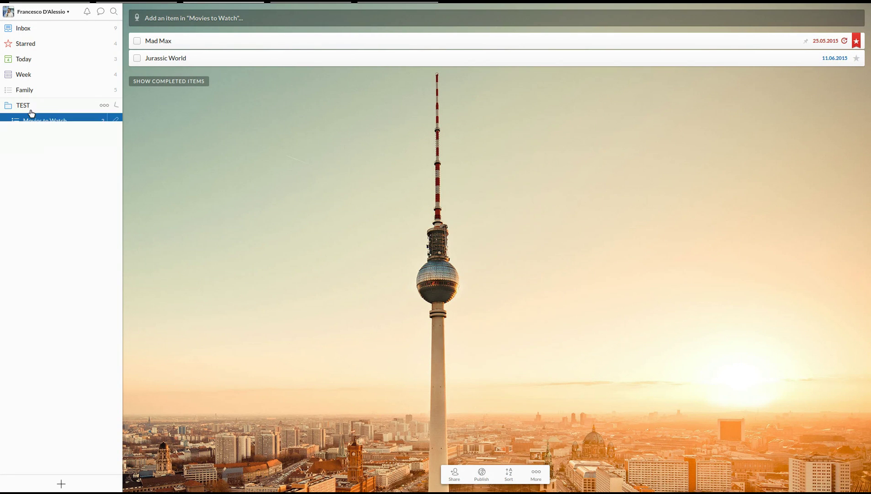
left_click(104, 105)
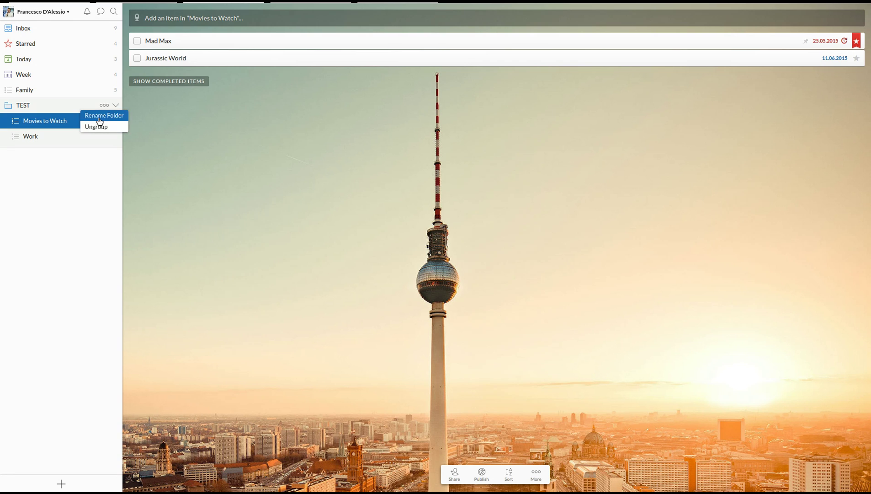
left_click(101, 120)
type("P")
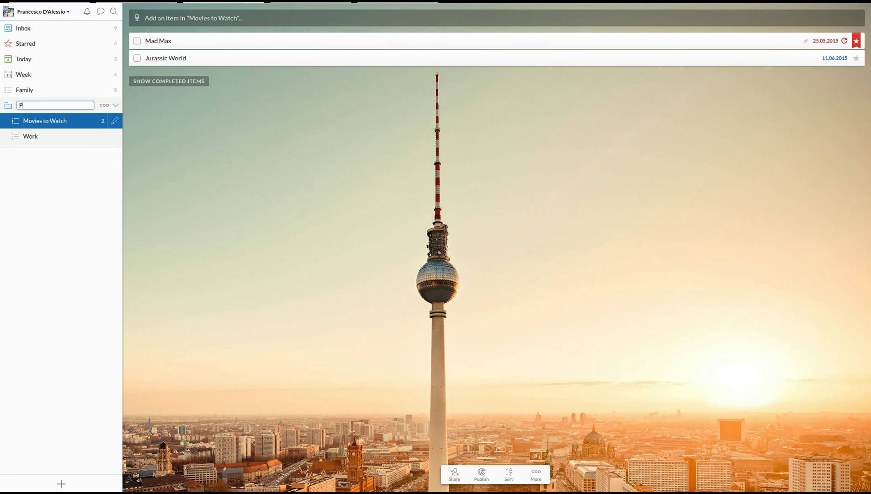
type("EROONAL")
key("Return")
left_click_drag(27, 94, 35, 133)
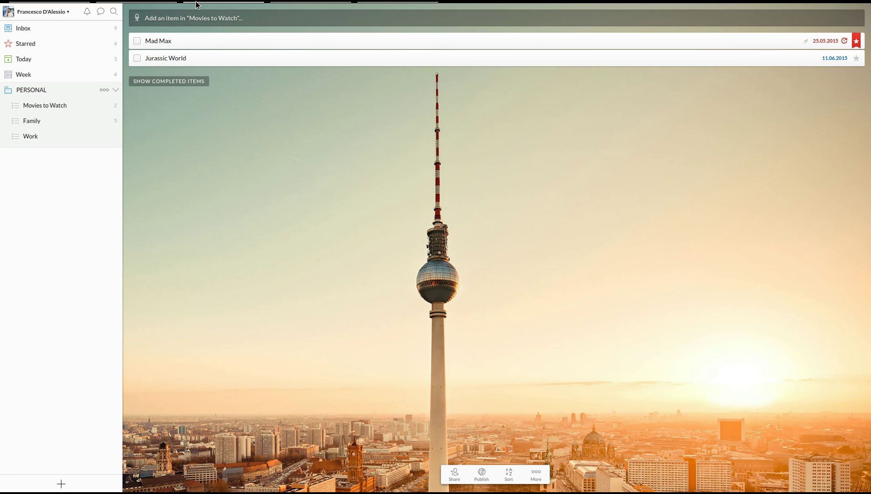
key("F11")
Step: Back in the Inbox, open the #task item's details, due Sun, May 17
left_click(66, 30)
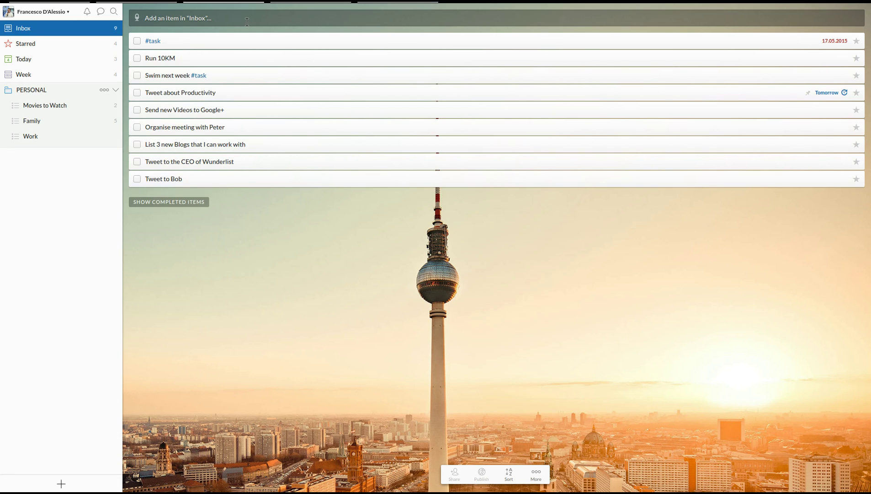
left_click(403, 181)
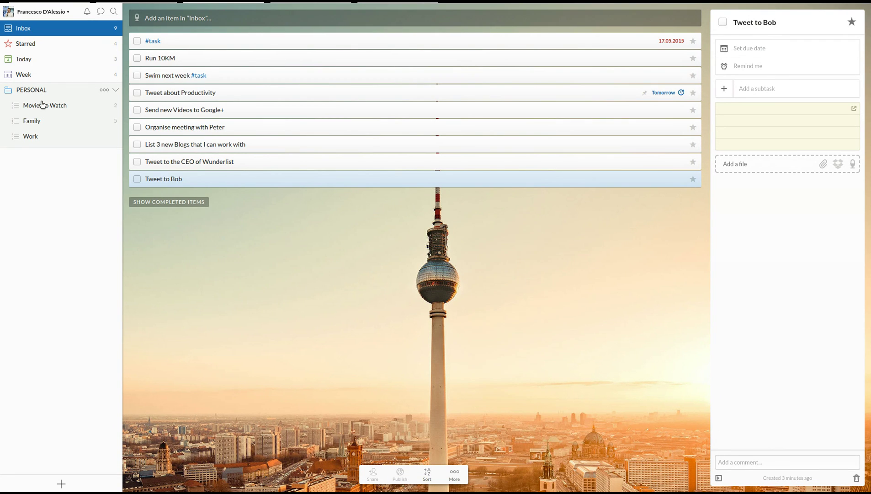
left_click(42, 120)
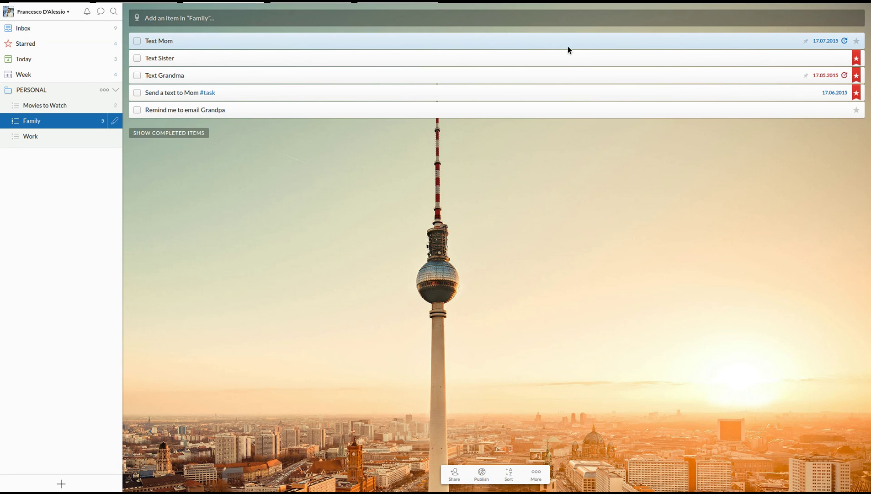
left_click(24, 29)
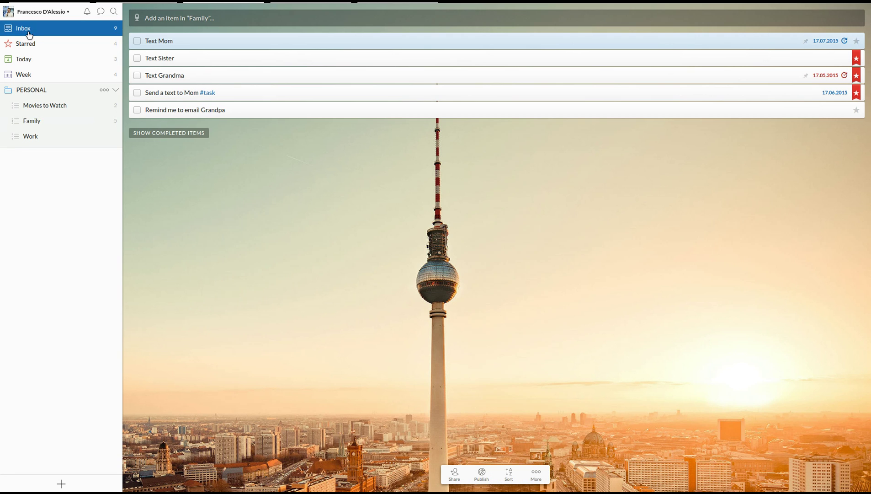
left_click(236, 46)
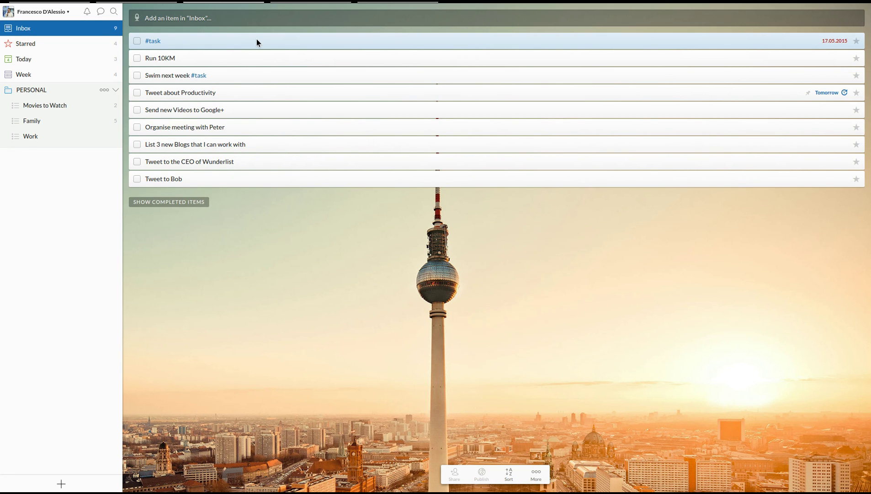
double_click(283, 44)
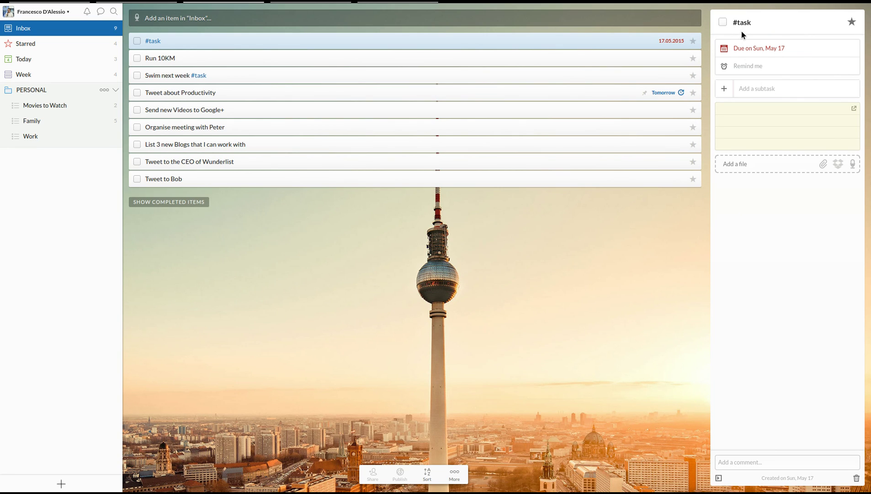
Step: Set the #task due date to tomorrow, June 5
left_click(766, 47)
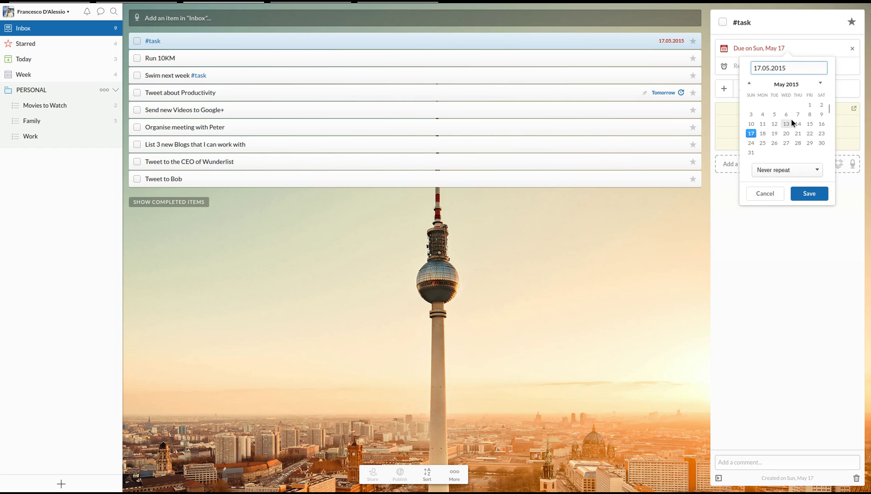
left_click(800, 133)
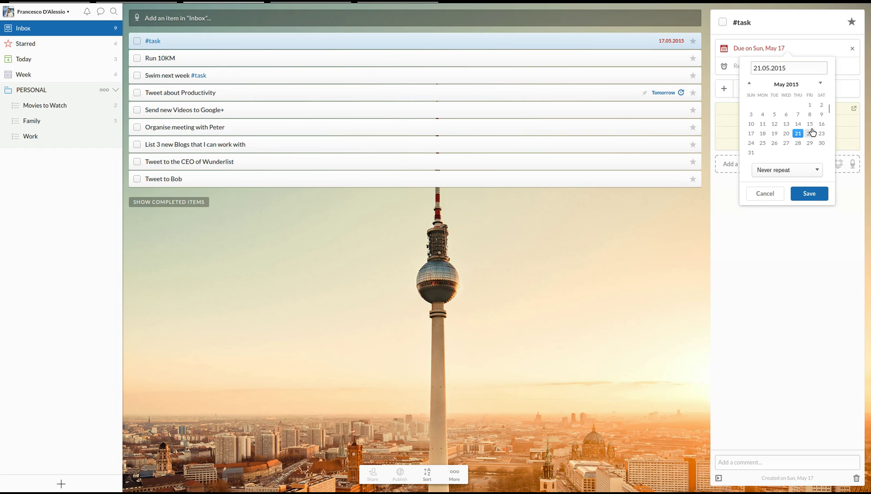
left_click(821, 84)
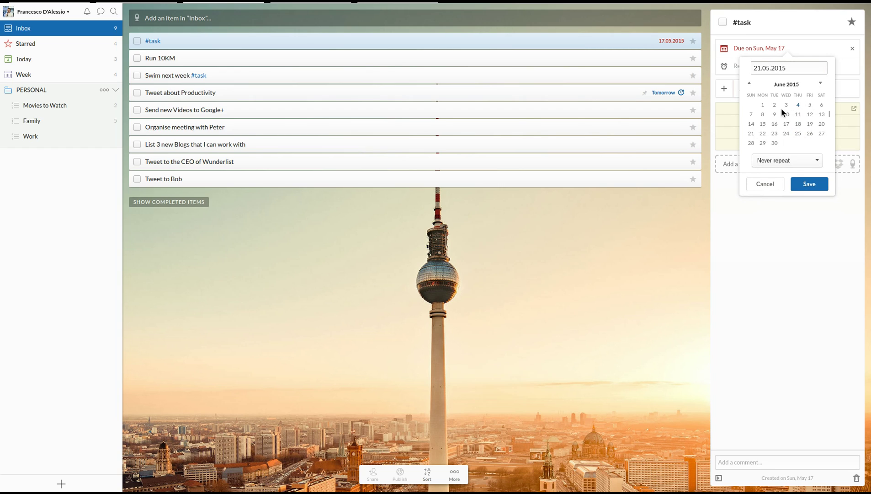
left_click(810, 105)
left_click(810, 184)
Step: Make #task repeat every week
left_click(766, 55)
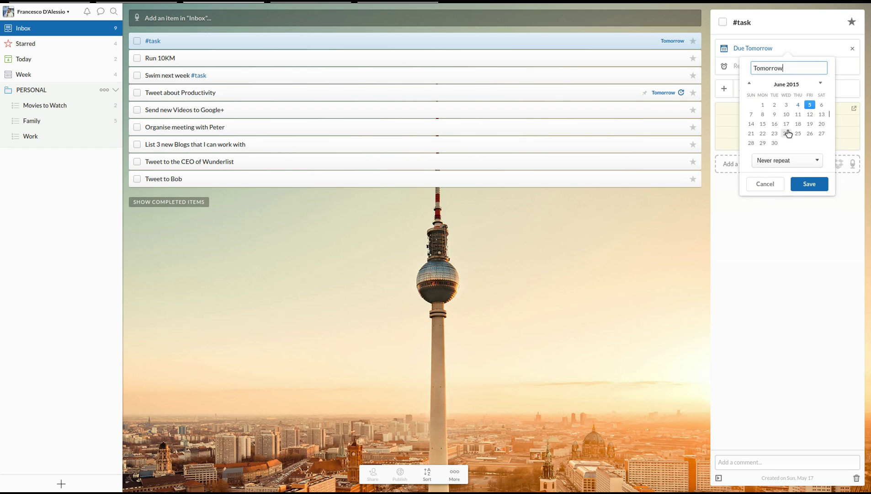
left_click(791, 160)
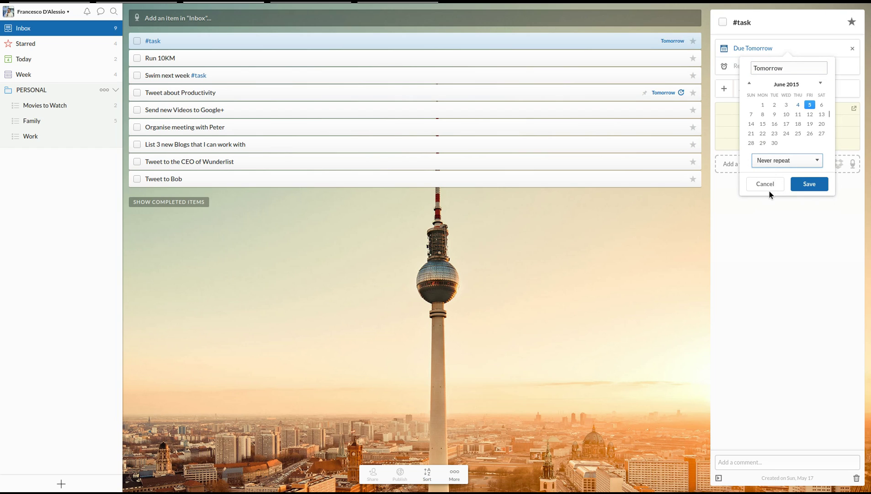
key("Down")
key("Down")
left_click(821, 184)
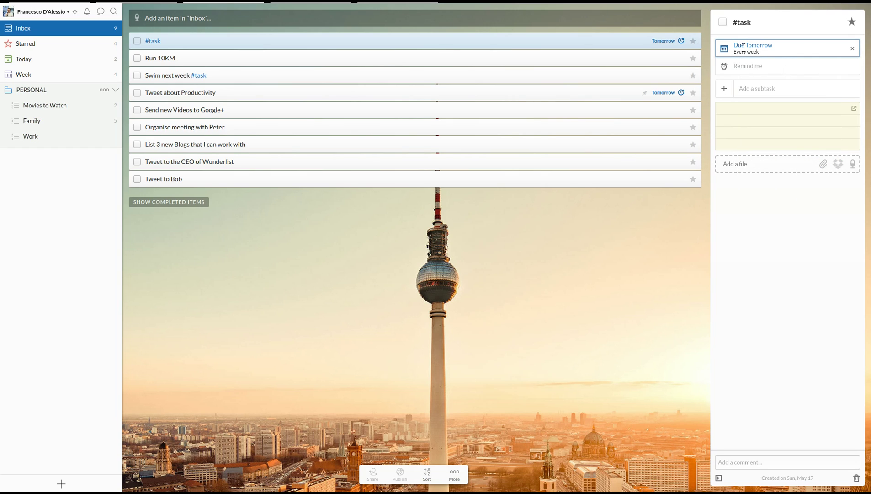
Step: Complete #task, Swim next week, and List 3 new Blogs
left_click(137, 40)
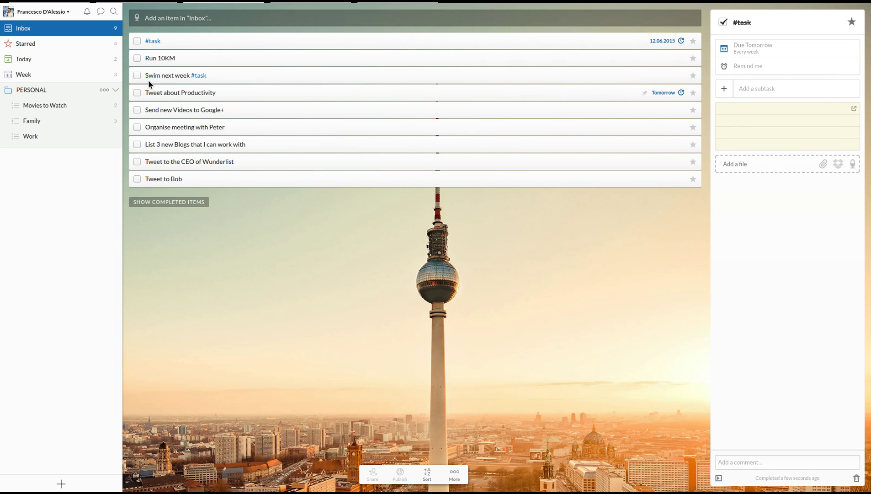
left_click(137, 75)
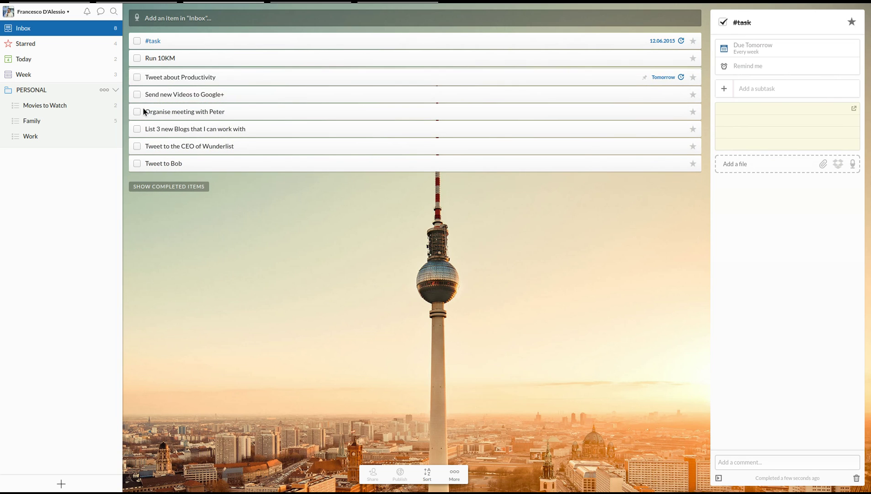
left_click(138, 126)
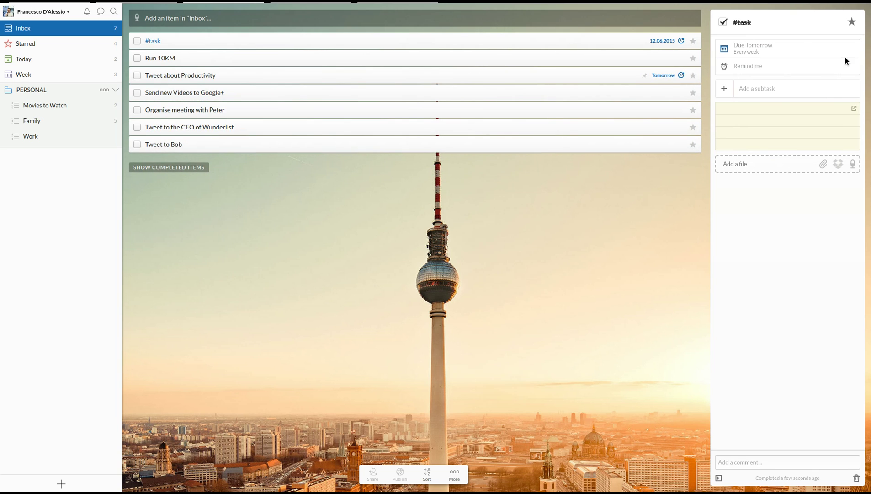
Step: Give #task a 07:00 AM reminder on Saturday, June 6
left_click(754, 65)
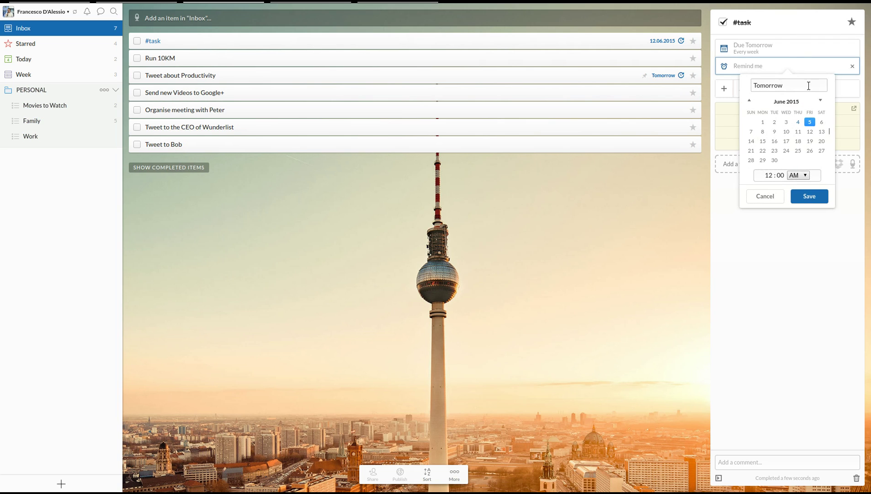
left_click(822, 122)
left_click(769, 175)
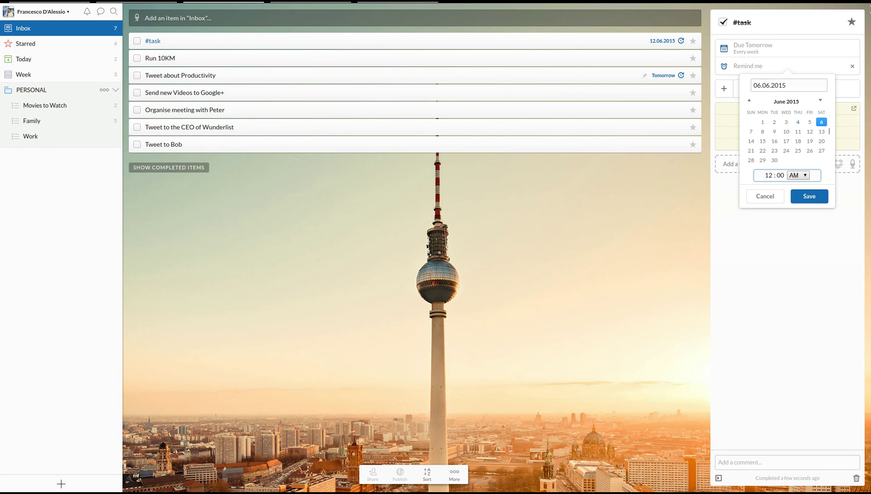
key("BackSpace")
type("7")
left_click(795, 196)
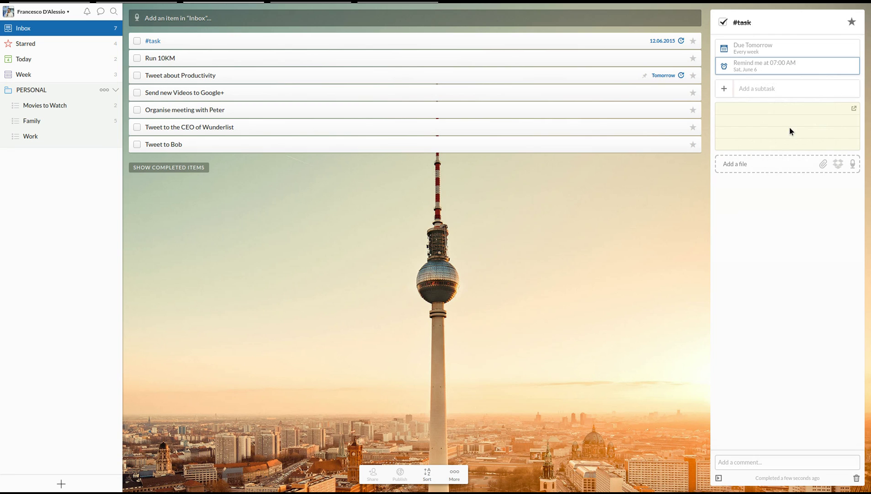
left_click(768, 88)
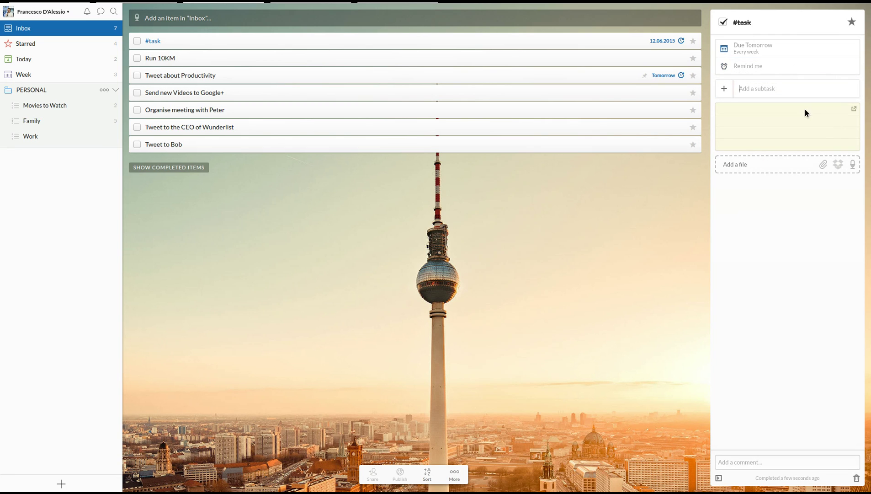
Step: Add the subtasks 'Hello' and 'Today' under #task
type("Hello")
key("Return")
type("Today")
key("Return")
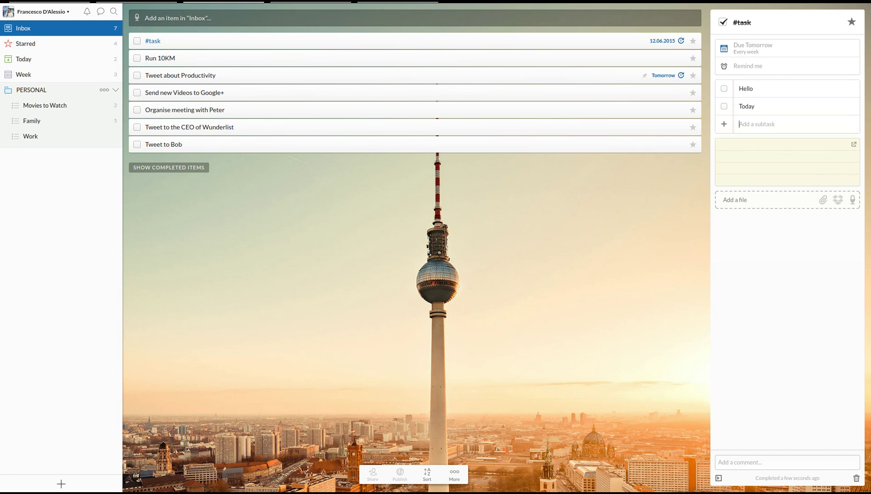
mouse_move(470, 2)
Step: Show and dismiss the More menu's extra actions like emailing and printing
left_click(759, 147)
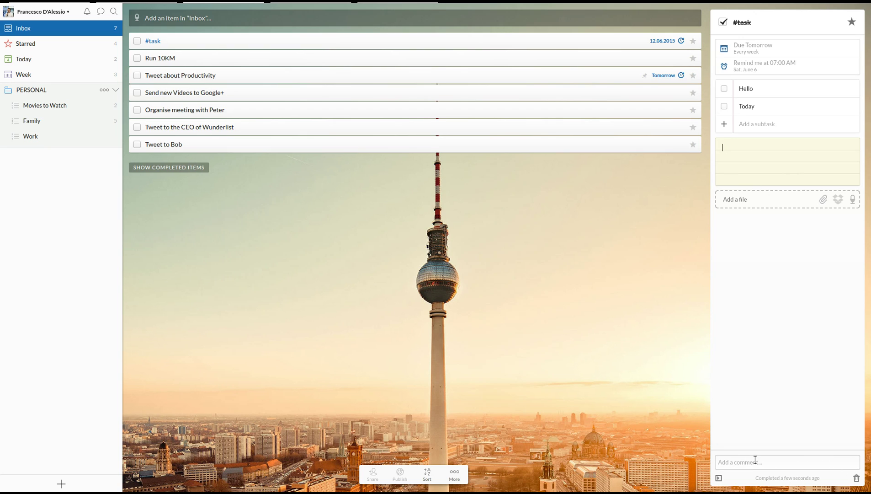
left_click(455, 474)
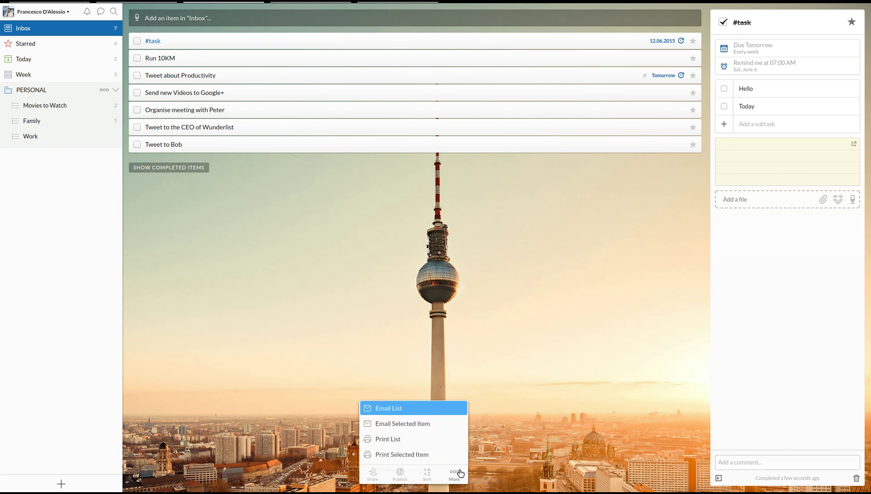
left_click(488, 340)
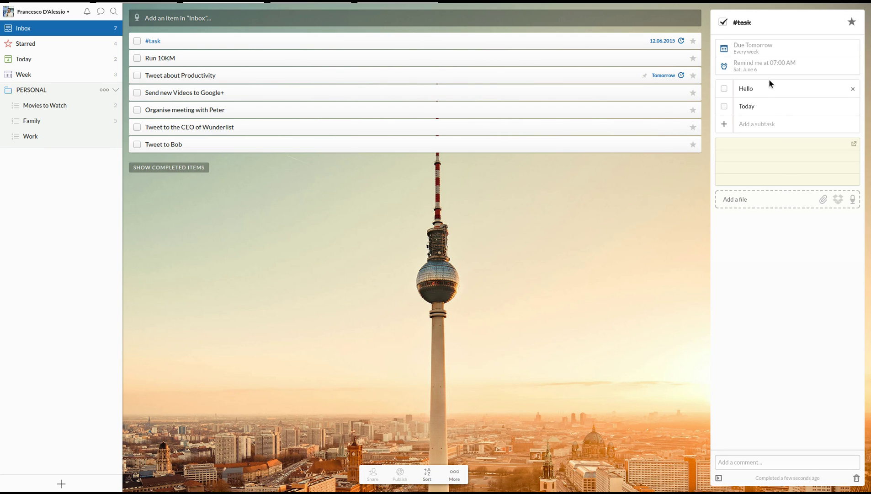
Step: Search the #task hashtag to see matches from Inbox and Family, then clear it
left_click(153, 41)
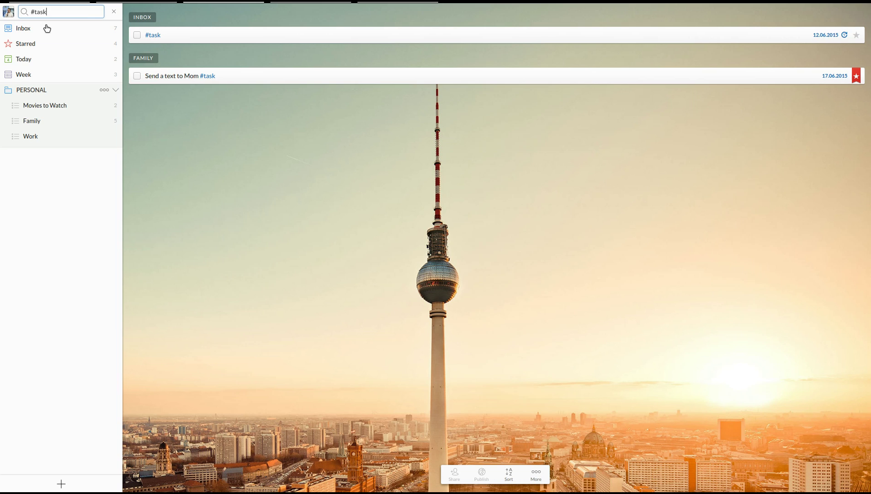
key("BackSpace")
key("BackSpace")
key("BackSpace")
key("BackSpace")
key("BackSpace")
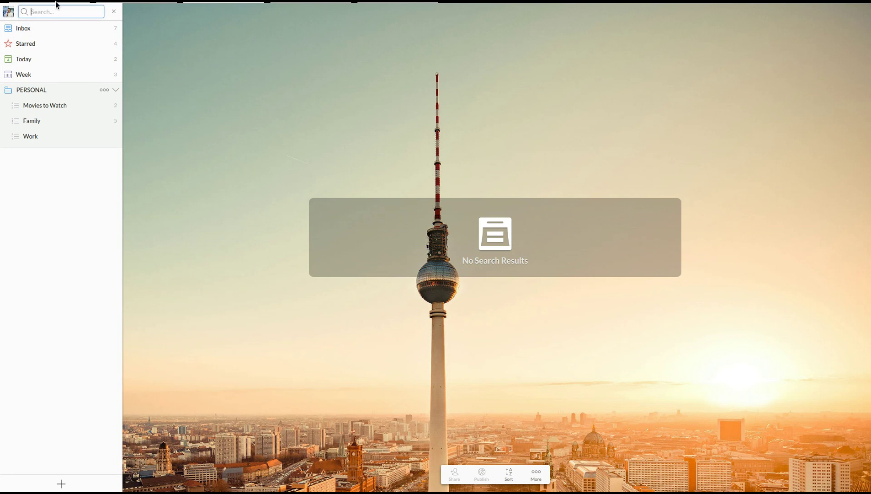
Step: Append the #10mins tag to the Run 10KM task title in the Inbox
left_click(80, 30)
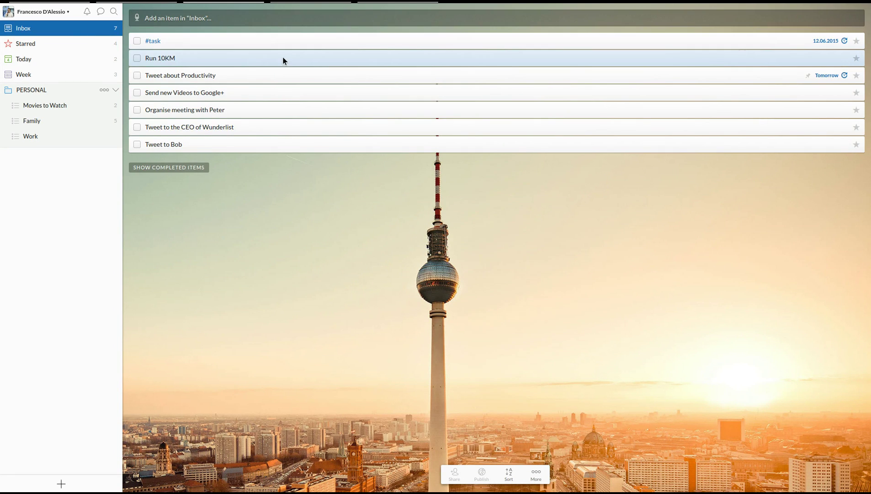
double_click(336, 64)
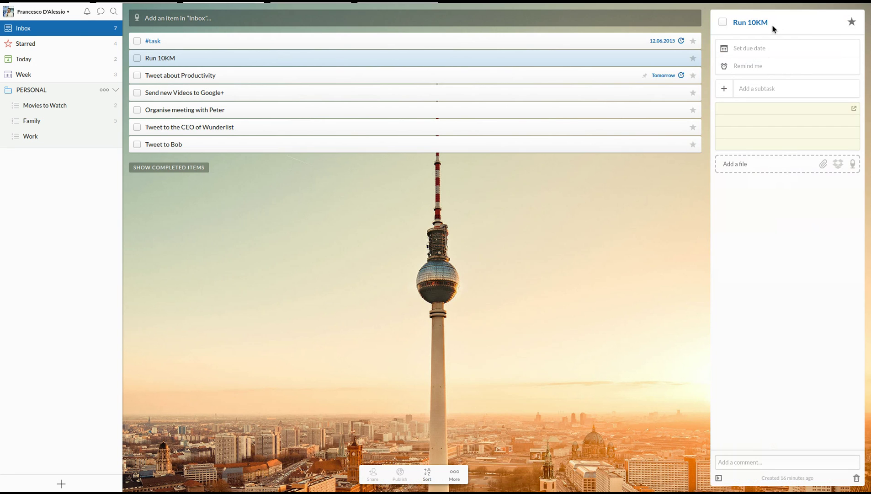
left_click(736, 23)
type("#10mins")
key("Return")
Step: Append #10mins to the Tweet about Productivity title and list the tagged tasks
left_click(206, 73)
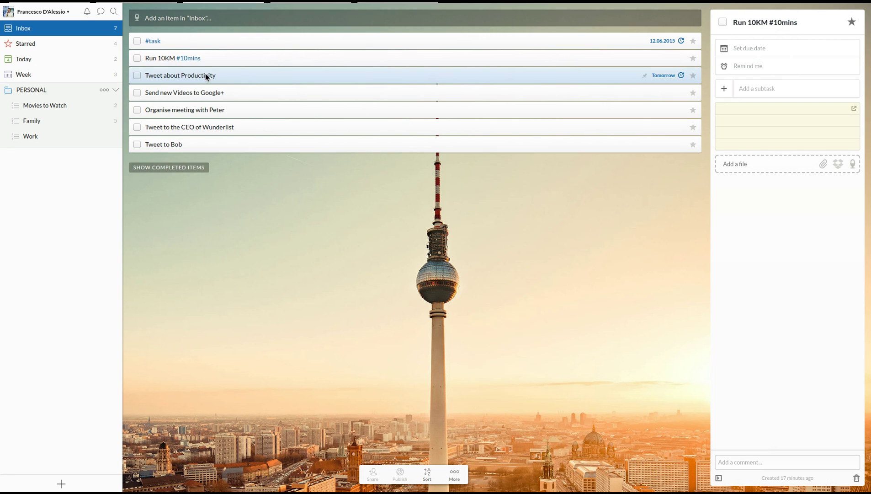
left_click(807, 22)
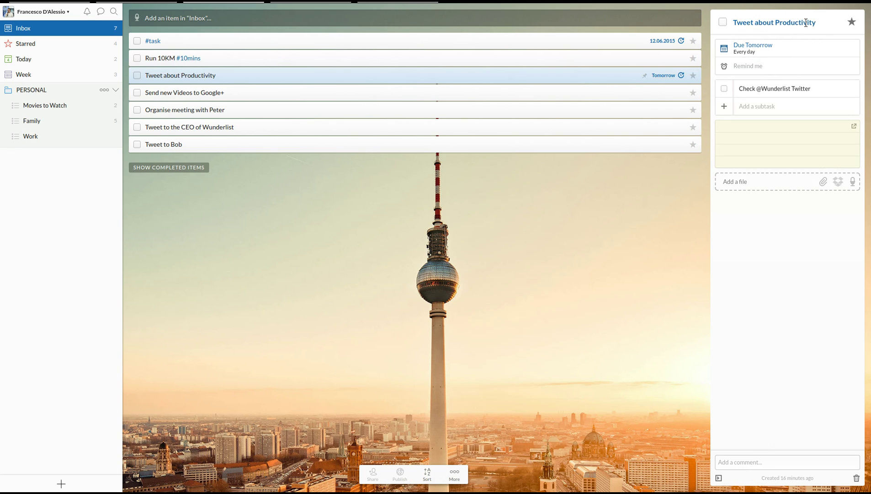
left_click(830, 25)
type("#10mins")
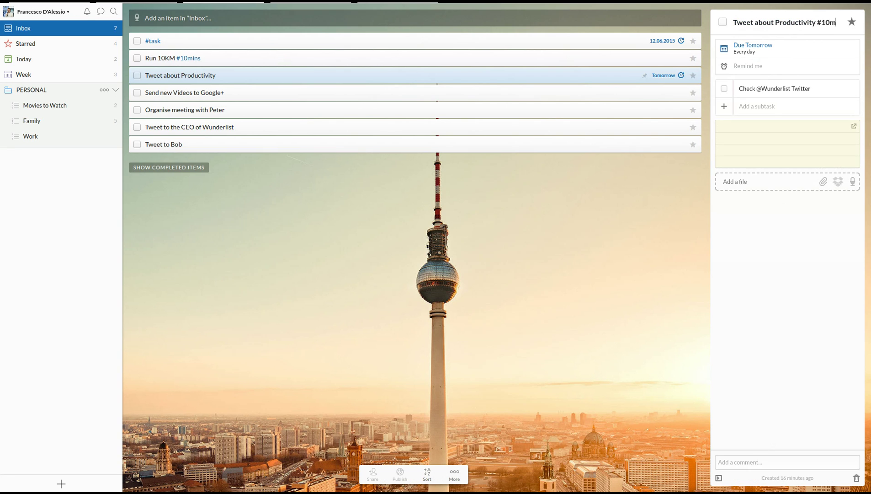
left_click(184, 59)
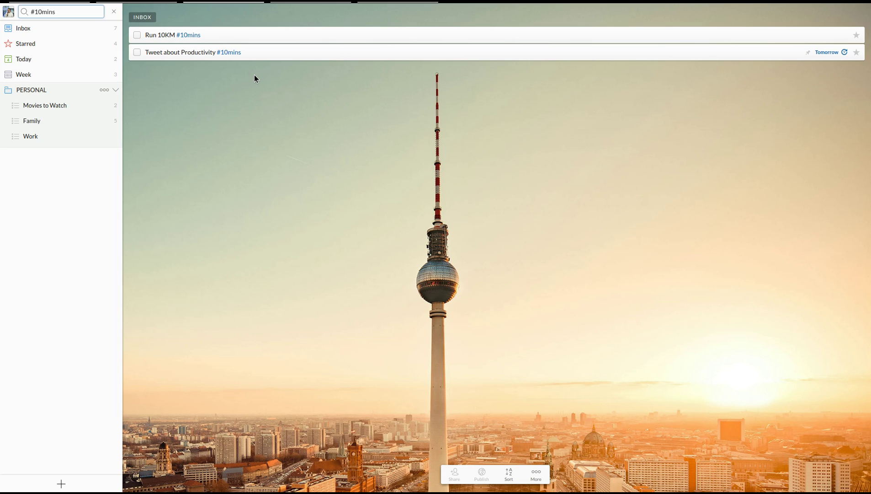
Step: Leave the #10mins search results and show the full Inbox list again
left_click(21, 29)
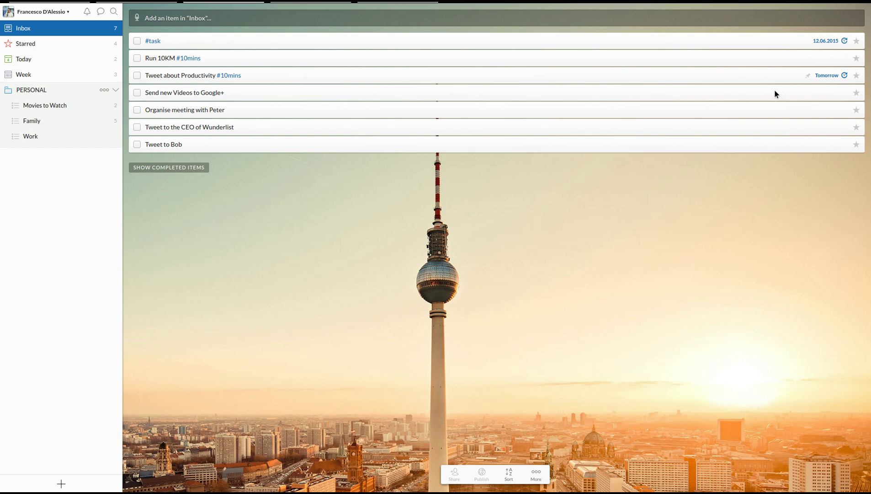
left_click(158, 42)
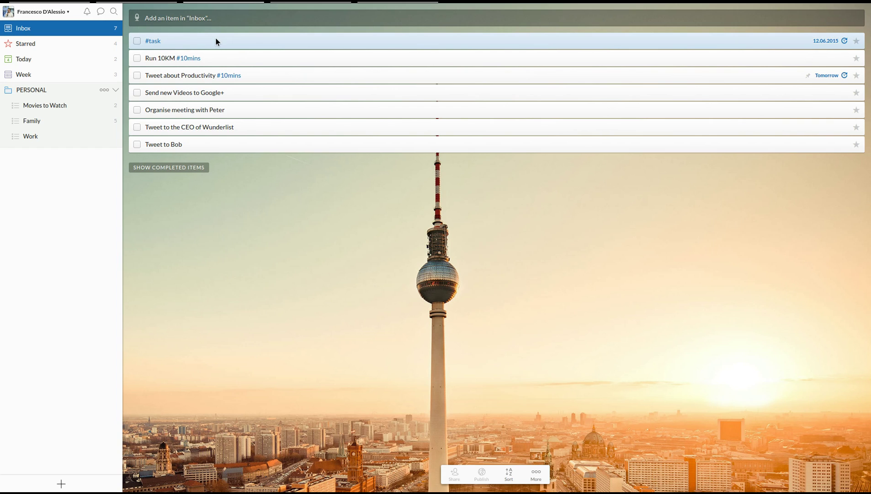
left_click(535, 473)
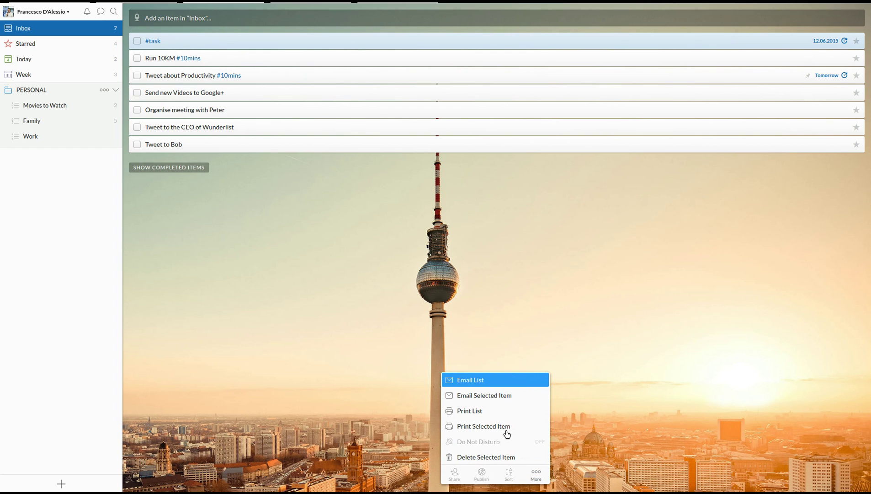
left_click(543, 283)
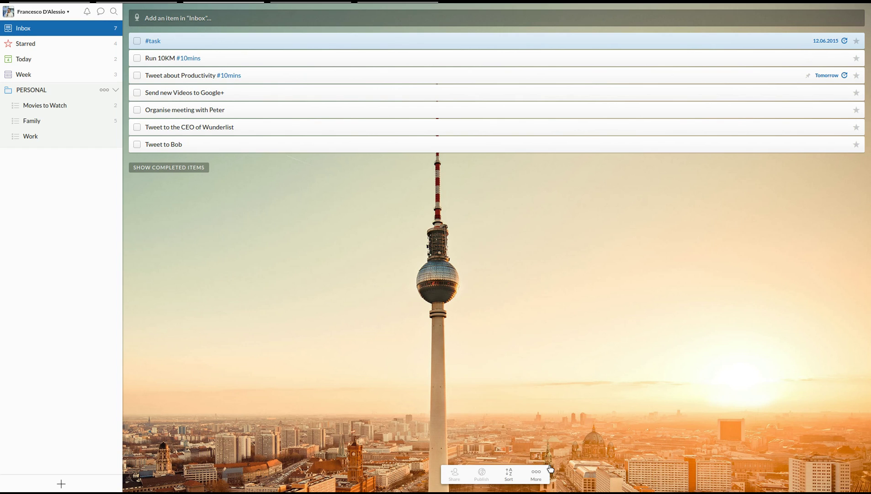
left_click(538, 475)
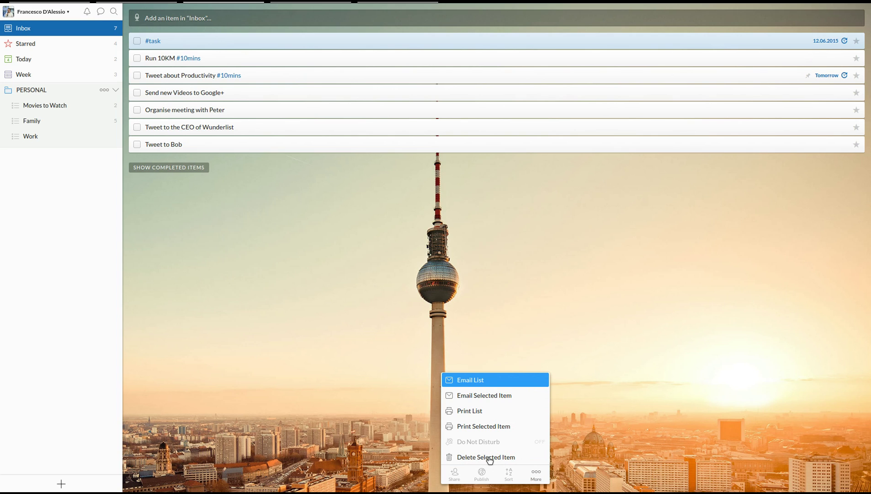
left_click(373, 261)
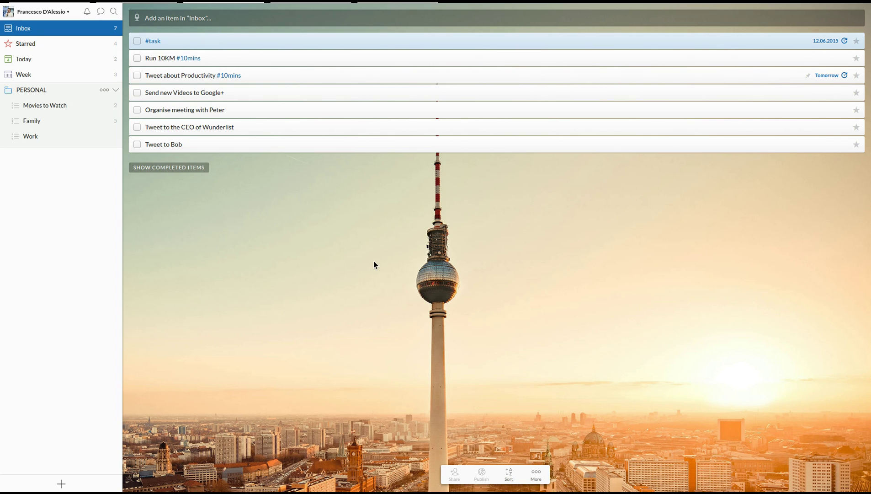
Step: Open Mad Max's details in Movies to Watch to show its attached audio recording
double_click(255, 94)
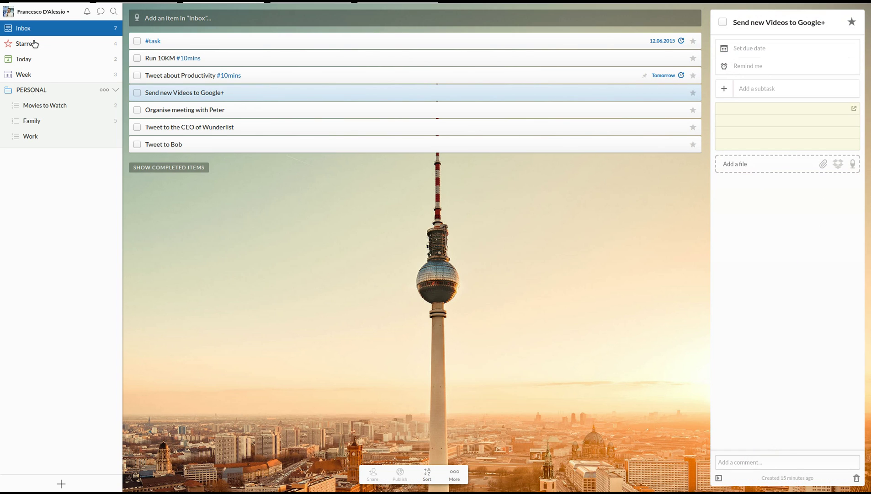
left_click(46, 106)
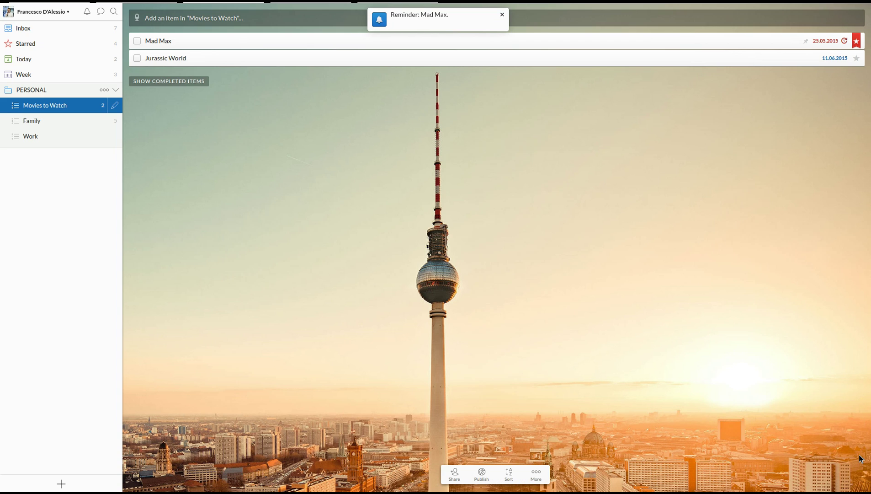
left_click(228, 37)
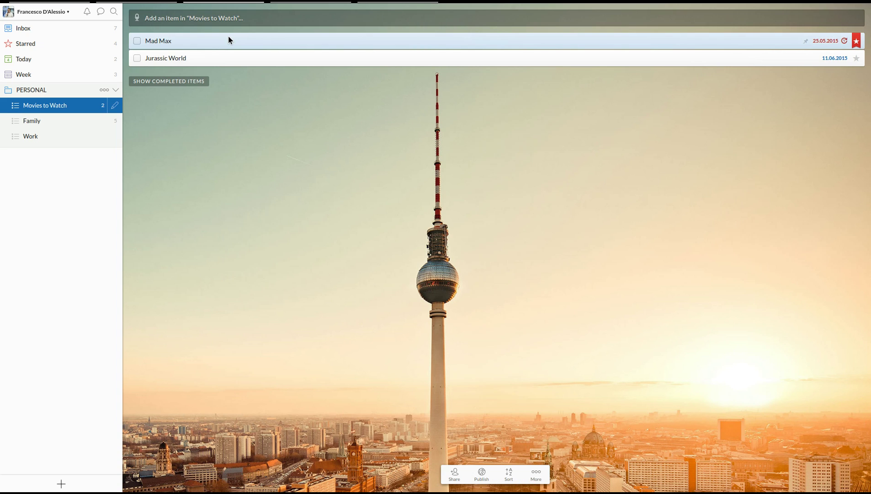
double_click(228, 36)
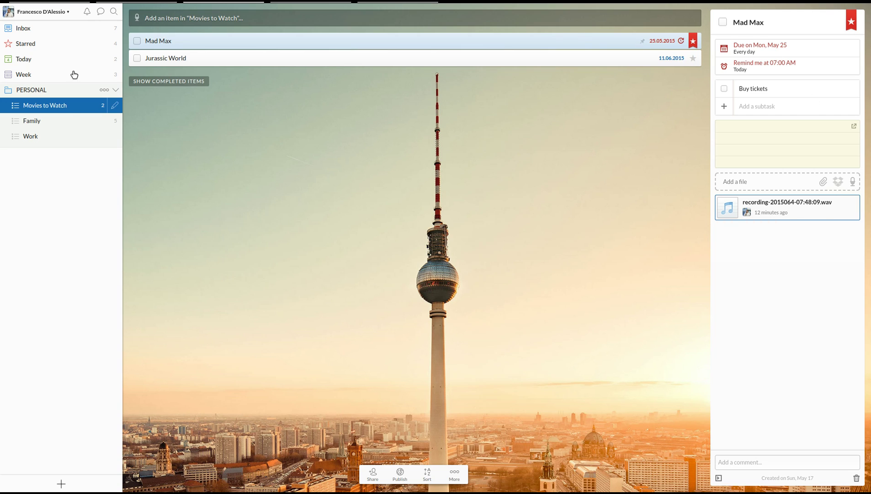
Step: Tick off Text Grandma in the Week view as done, then go back to the Inbox
left_click(101, 76)
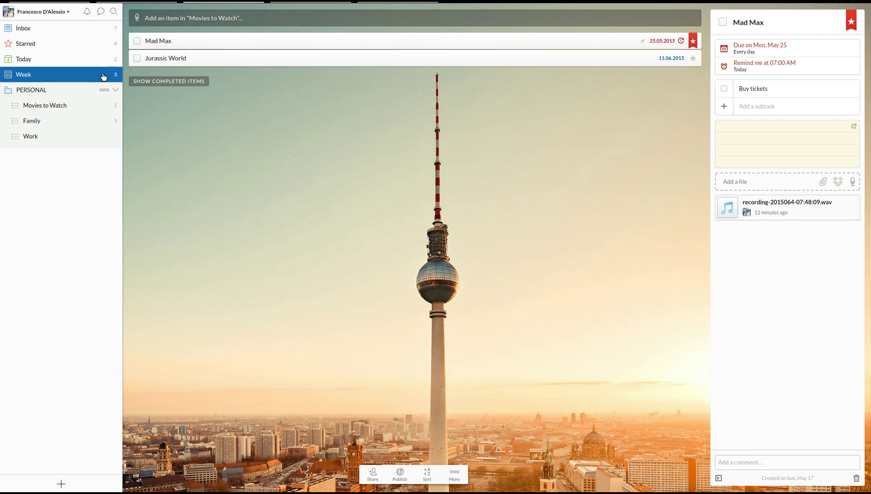
left_click(275, 33)
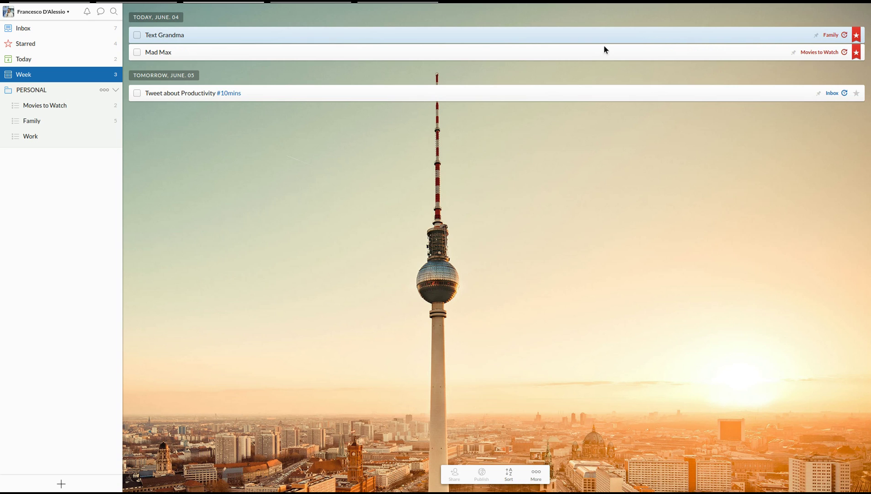
double_click(642, 34)
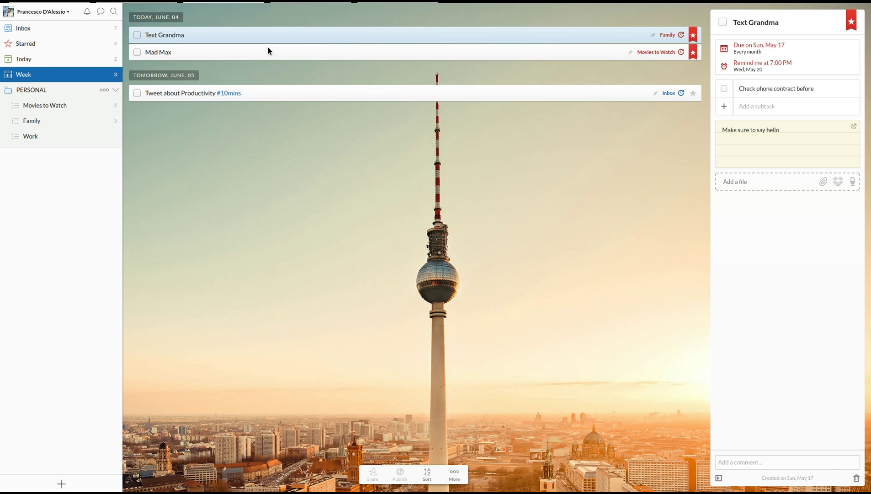
left_click(136, 34)
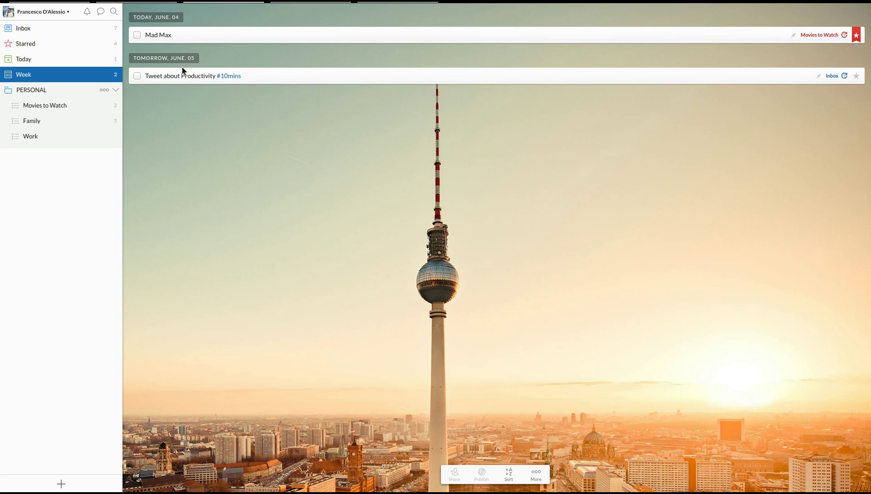
left_click(30, 31)
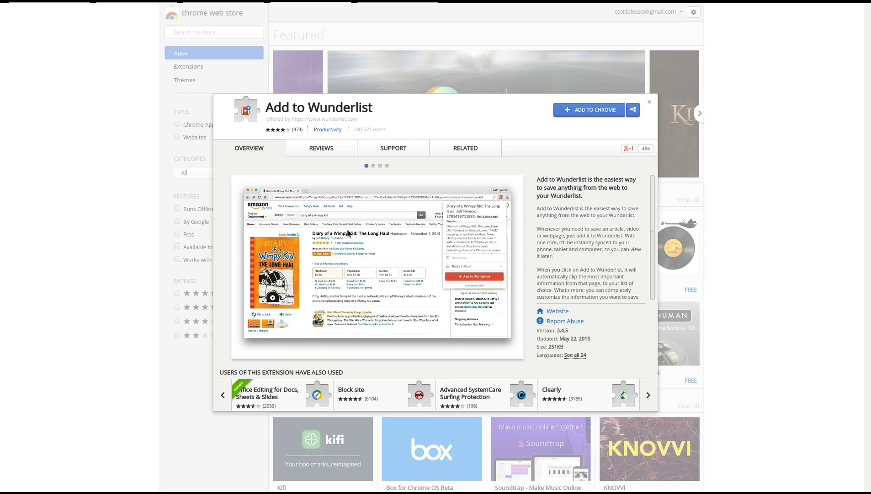
Step: Step through the Add to Wunderlist store screenshots to the IMDb preview
left_click(374, 165)
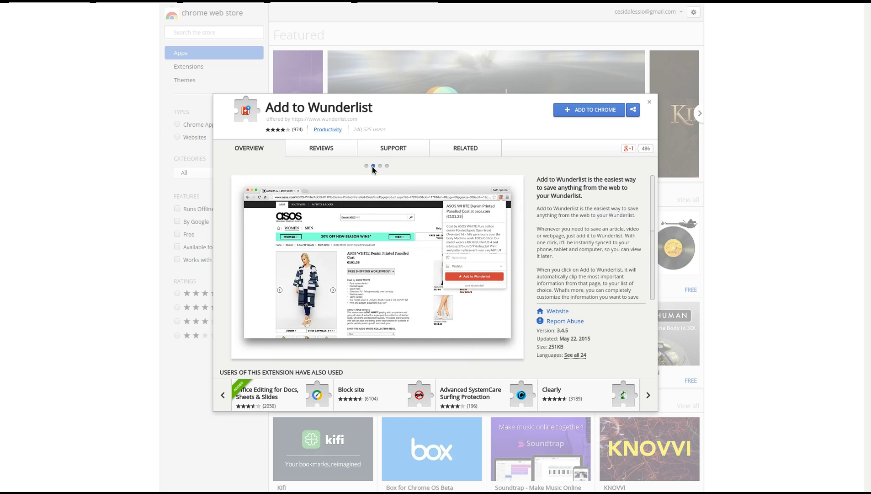
left_click(380, 166)
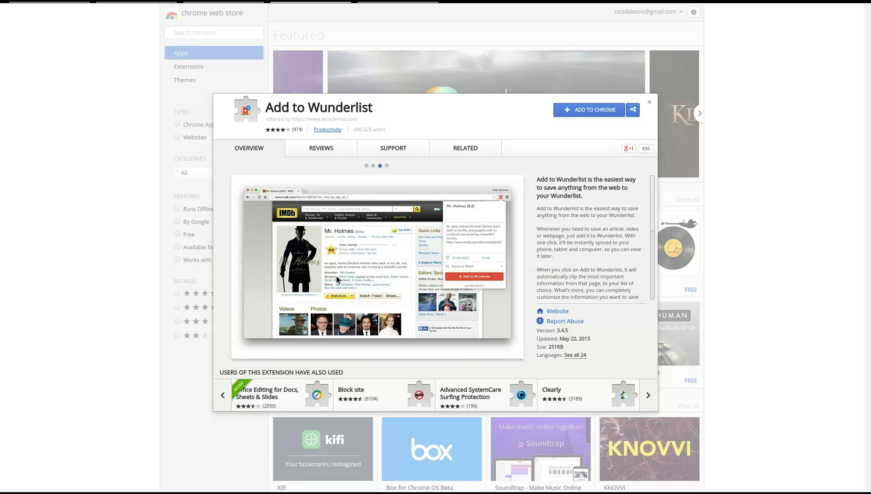
mouse_move(2, 6)
mouse_move(326, 11)
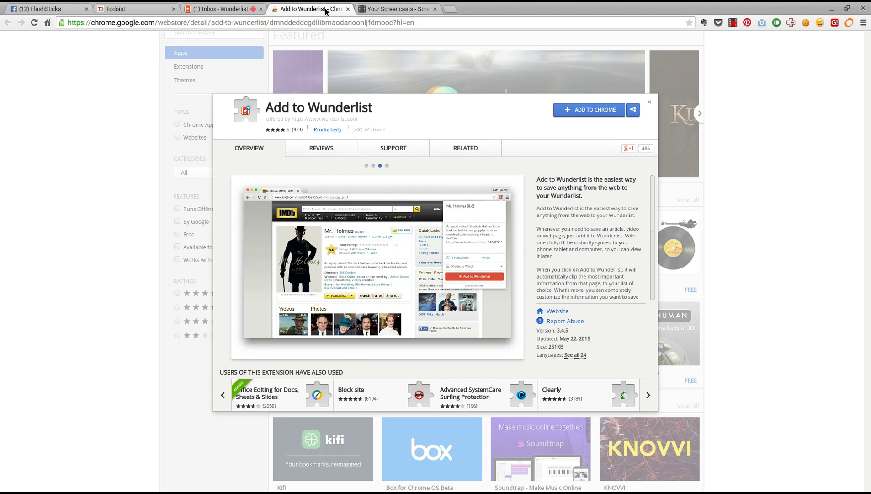
Step: Open the Mad Max reminder from the notifications bell and mark Mad Max completed
left_click(233, 9)
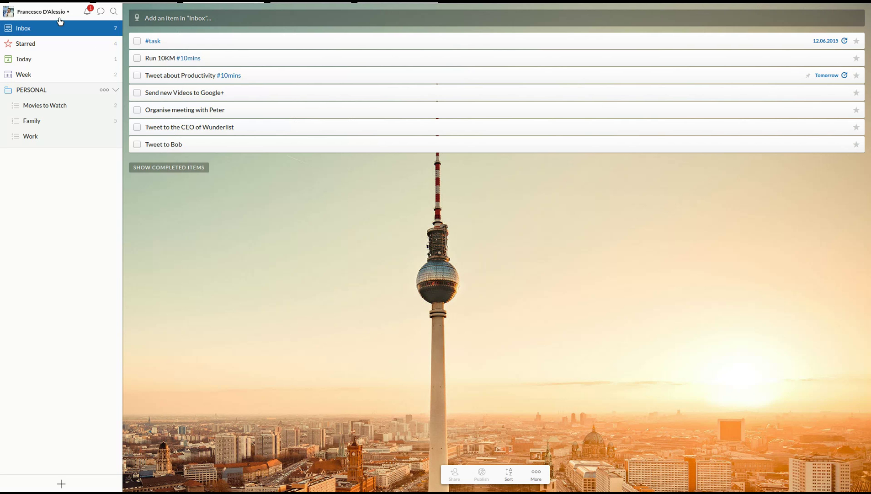
left_click(87, 11)
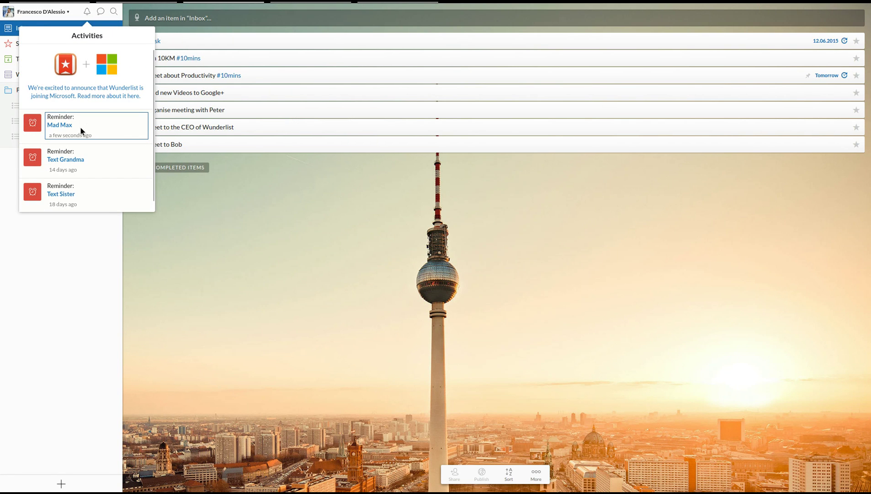
left_click(59, 127)
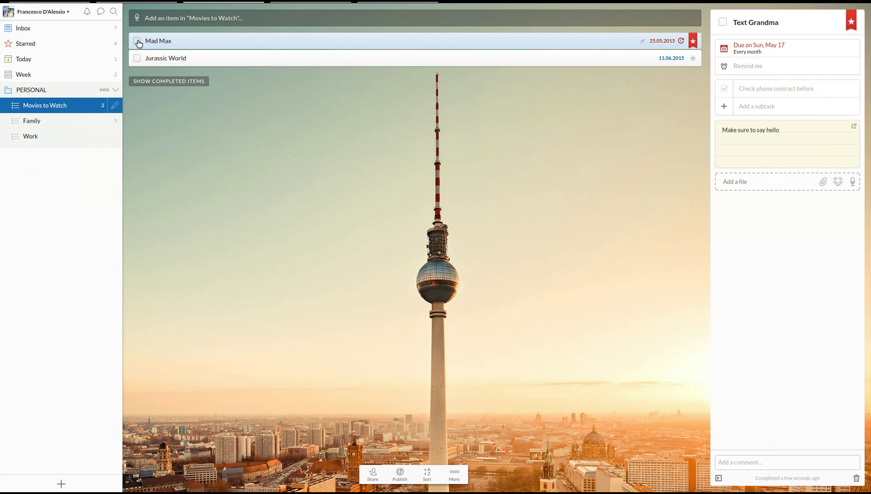
left_click(137, 42)
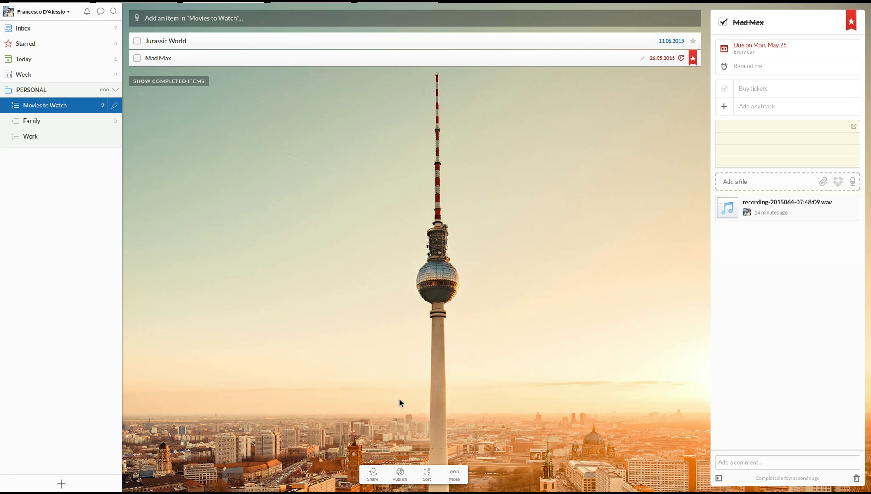
left_click(401, 475)
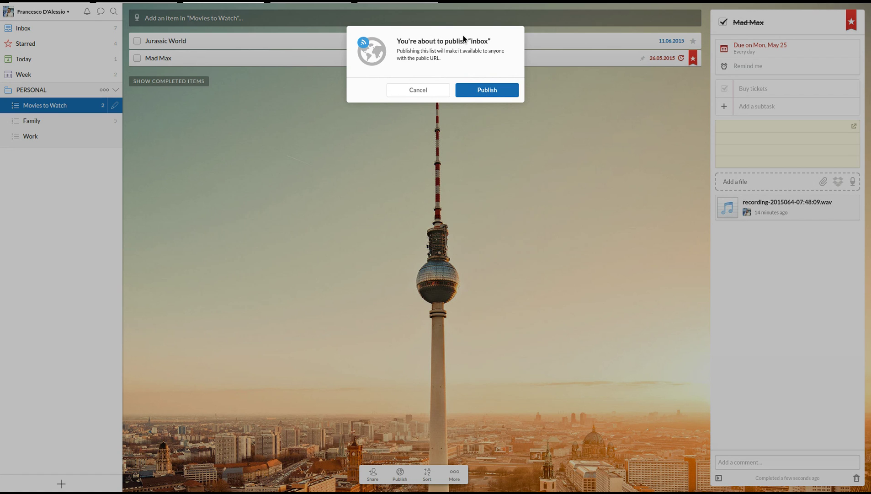
left_click(438, 91)
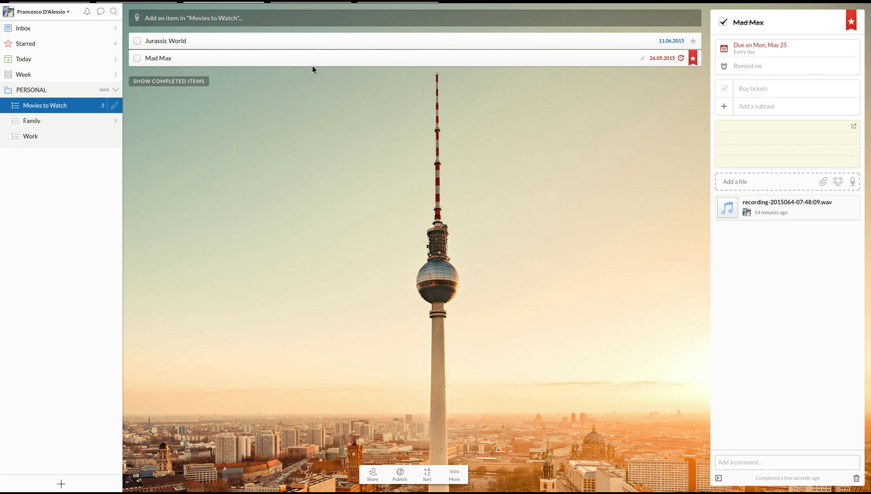